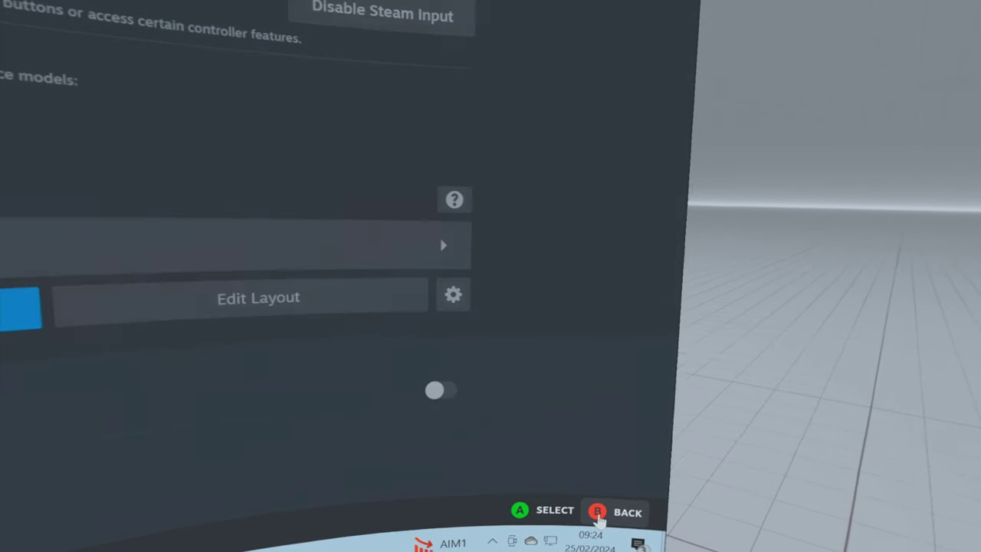
# Leave the controller settings overlay for the Far Cry 5 library page showing 15.8 hours played
pyautogui.click(599, 518)
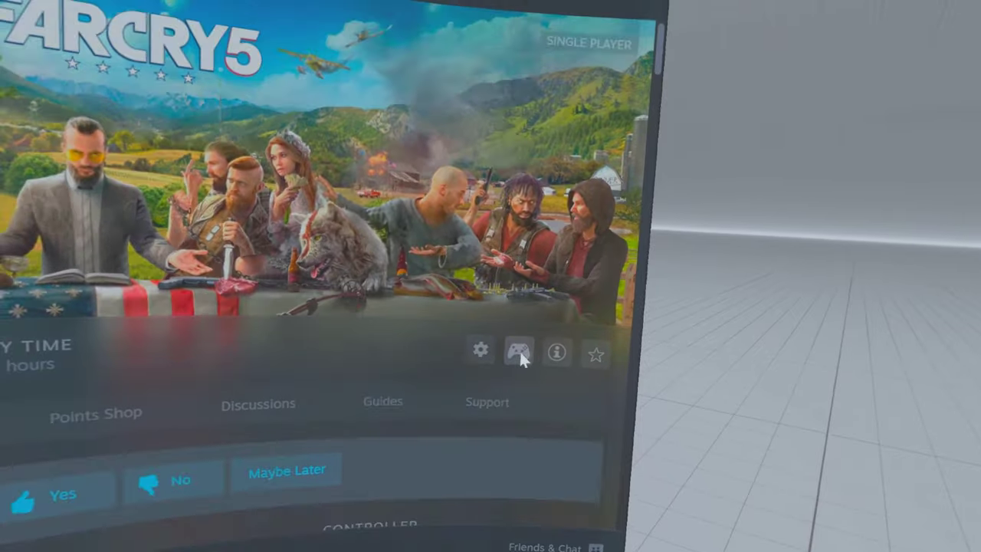
# Open Far Cry 5's controller settings and the layout browser with Valve's recommended Gamepad template
pyautogui.click(557, 345)
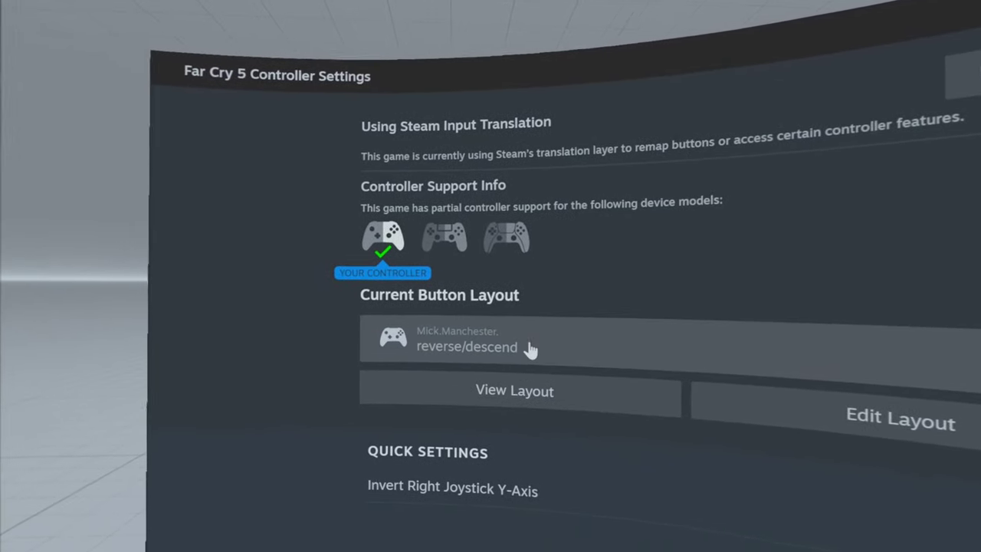
pyautogui.click(521, 345)
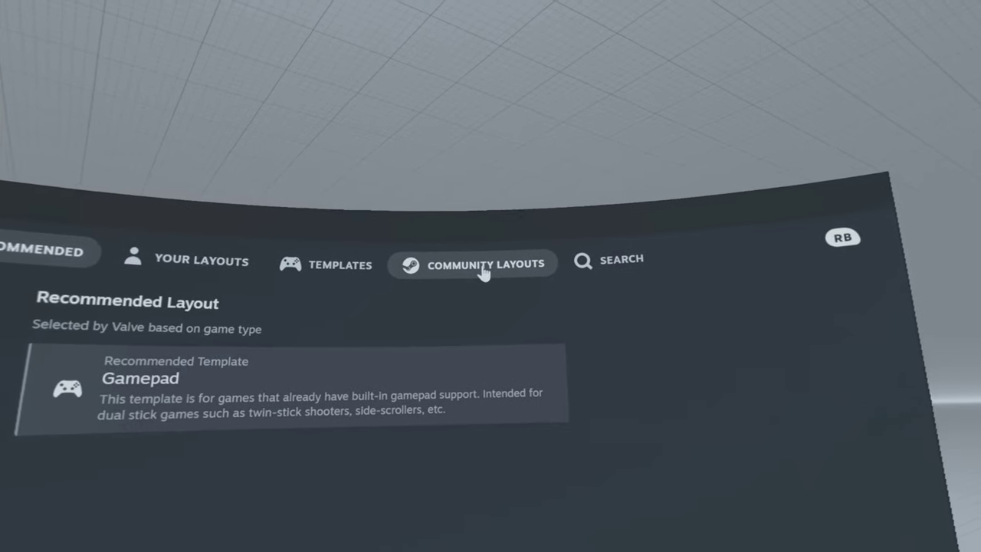
# Switch to Community Layouts and scroll through the shared Far Cry 5 controller layouts
pyautogui.click(492, 268)
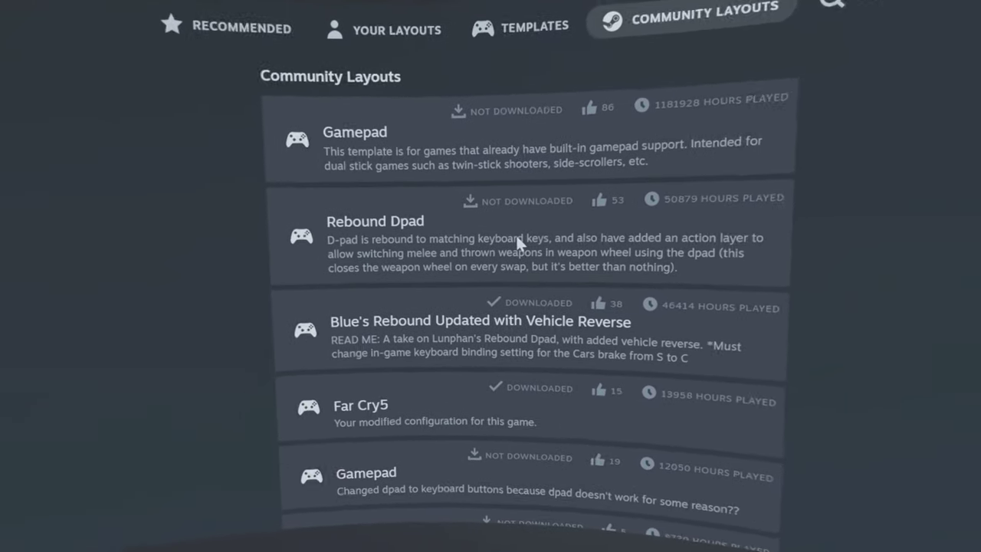
pyautogui.scroll(-2, 617, 238)
pyautogui.scroll(-5, 622, 244)
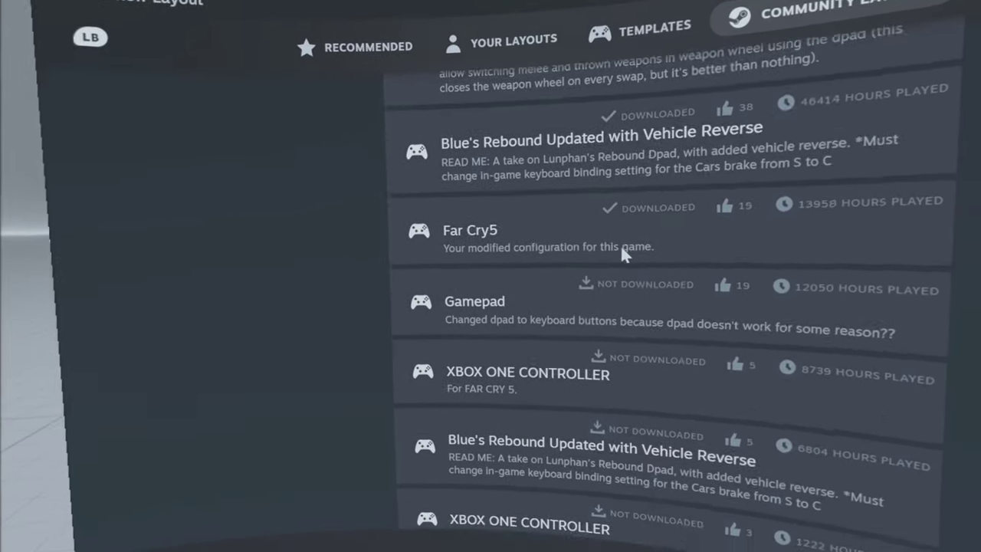
pyautogui.scroll(-3, 624, 234)
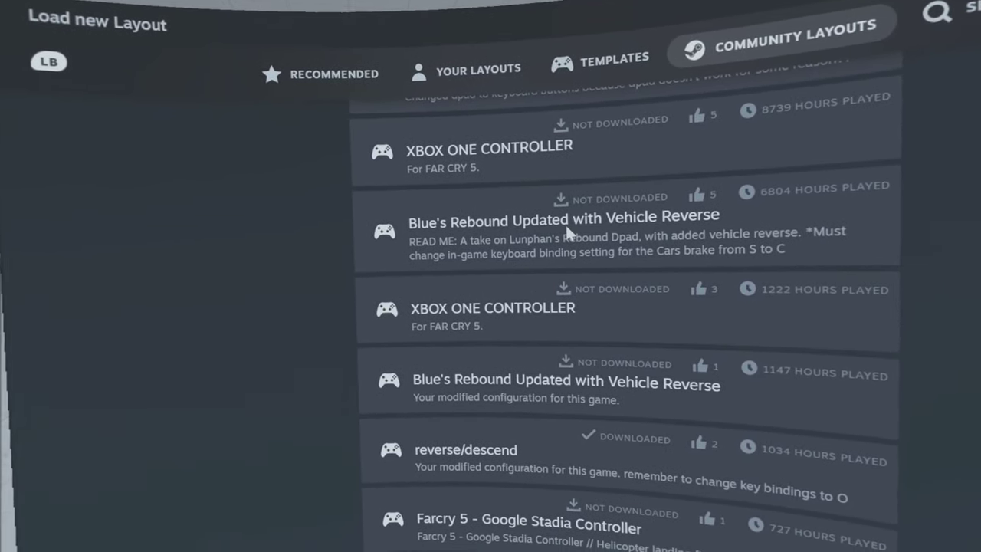
pyautogui.scroll(-2, 564, 237)
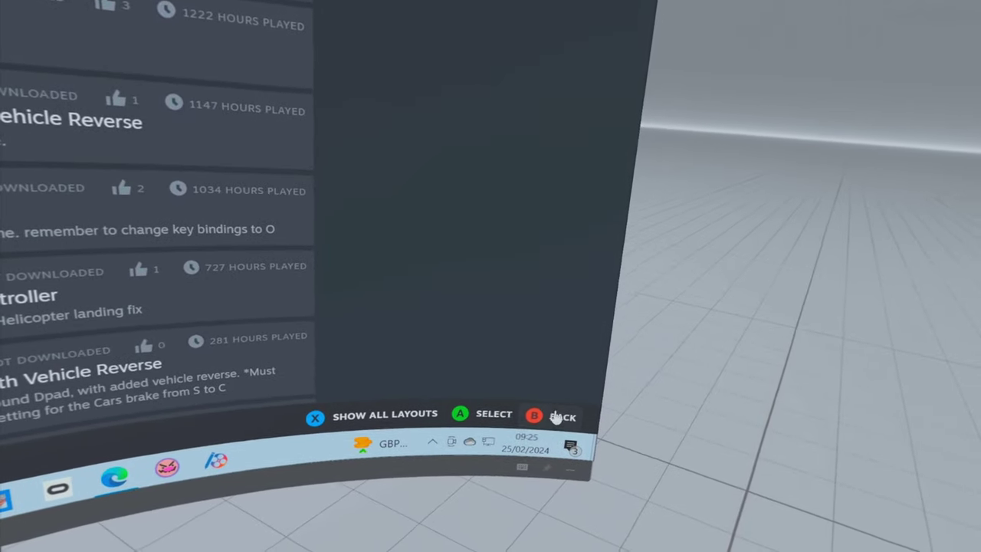
# Leave the layout browser without changes and edit the current Far Cry 5 button layout
pyautogui.click(550, 431)
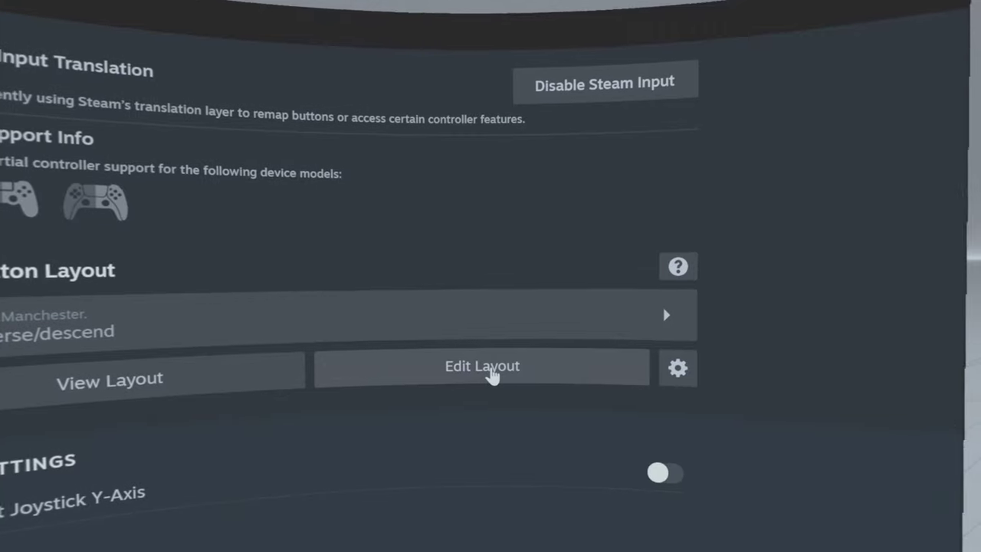
pyautogui.click(495, 368)
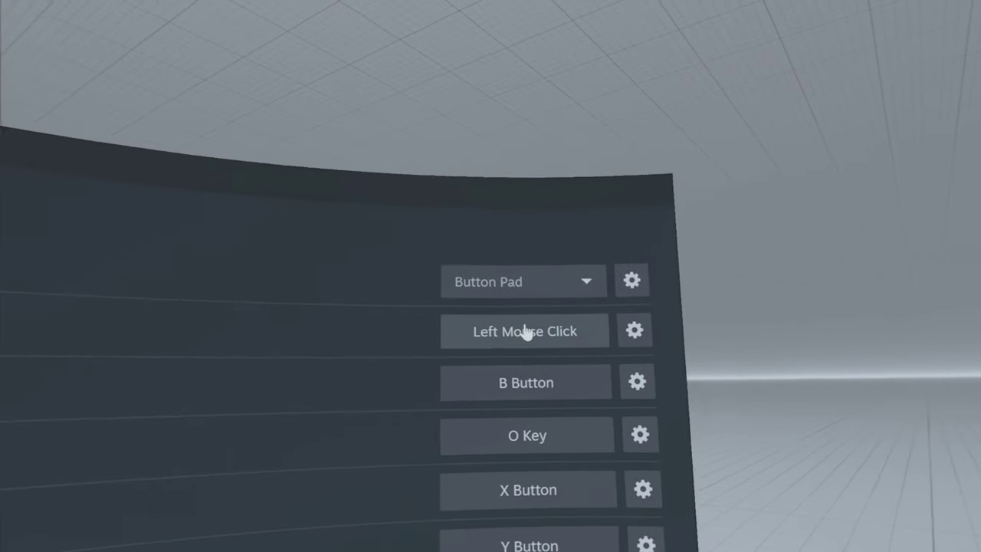
# Rebind the A button from Left Mouse Click to the keyboard T key
pyautogui.click(525, 335)
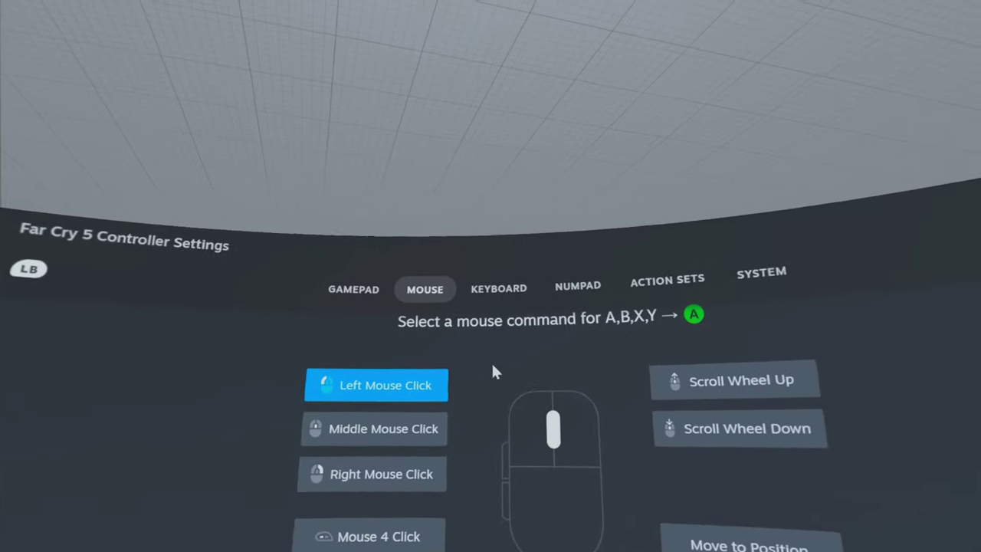
pyautogui.click(467, 296)
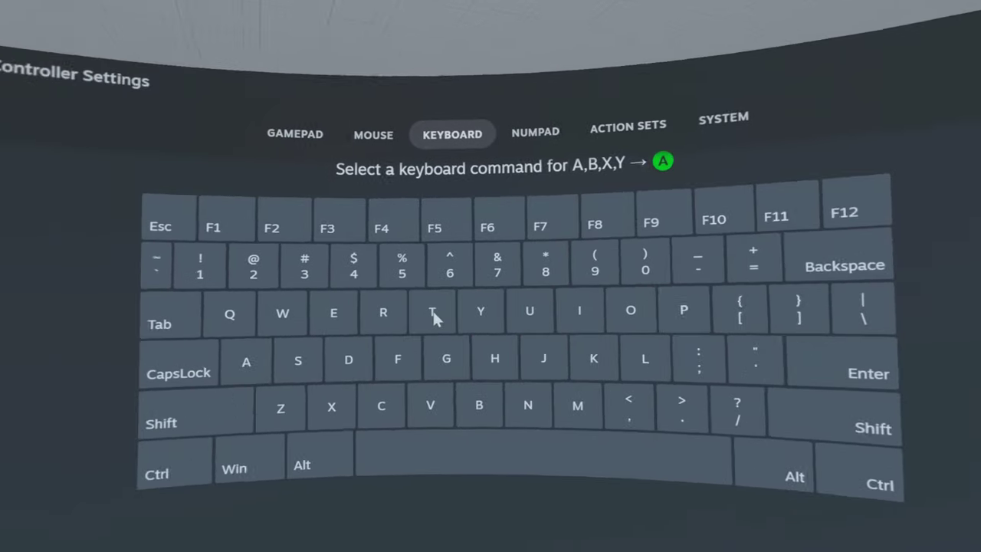
pyautogui.click(503, 313)
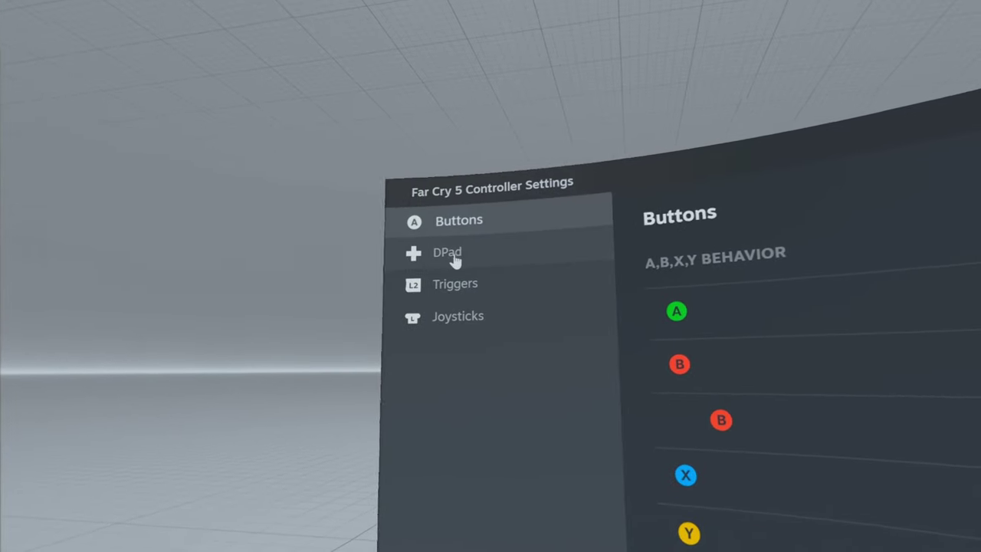
# Under Triggers, bind the right trigger to the keyboard W key
pyautogui.click(423, 282)
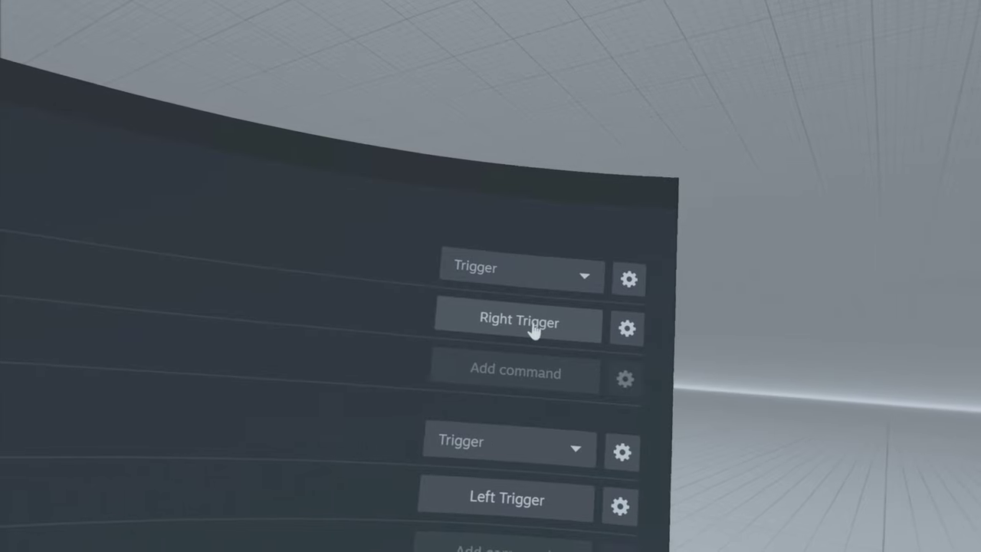
pyautogui.click(539, 333)
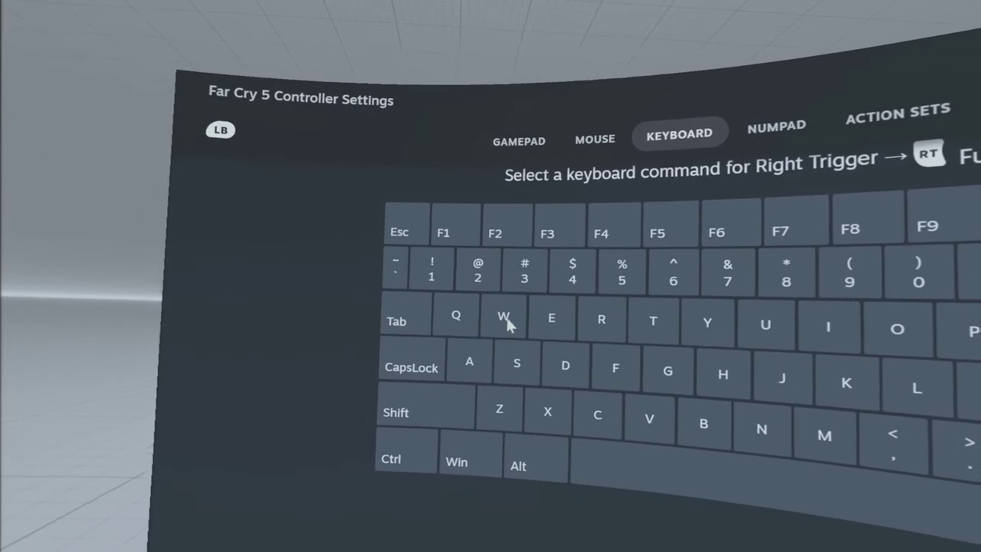
pyautogui.click(505, 320)
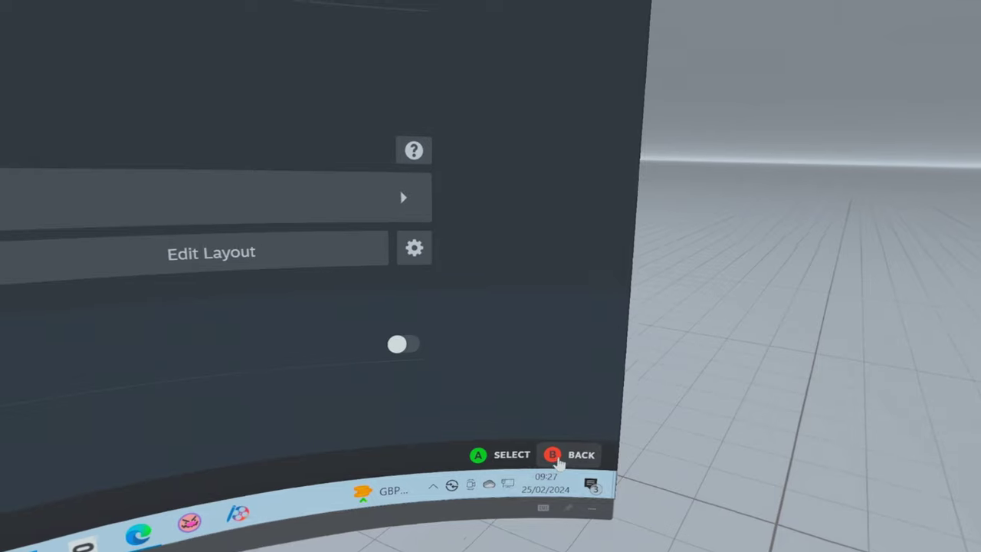
# Check that the in-game Steam Overlay is enabled in Far Cry 5's Properties, then close them
pyautogui.click(613, 528)
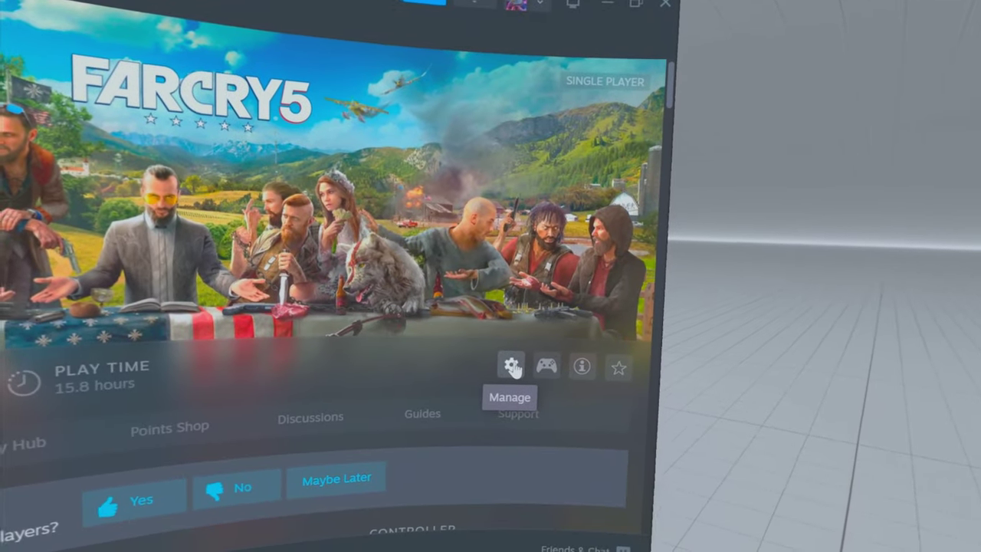
pyautogui.click(520, 382)
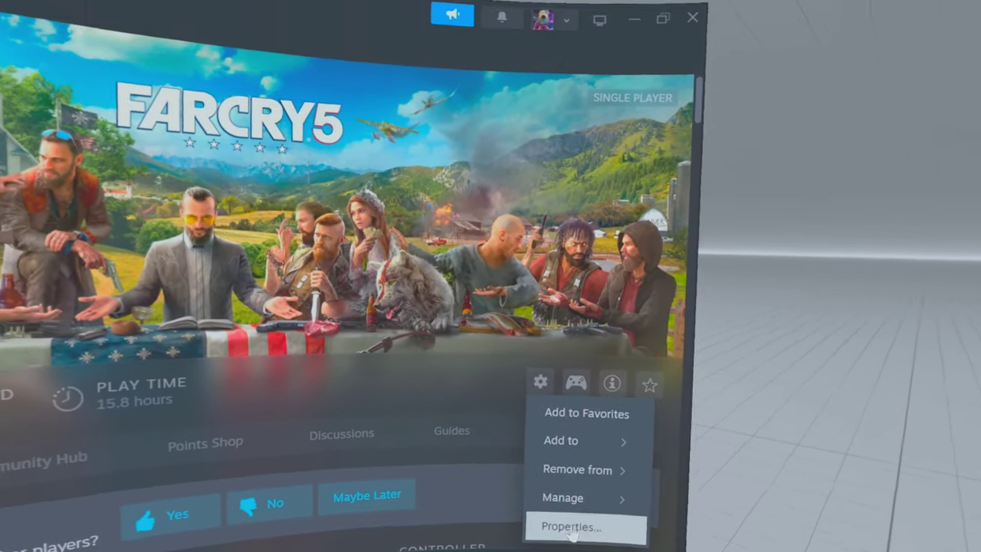
pyautogui.click(572, 528)
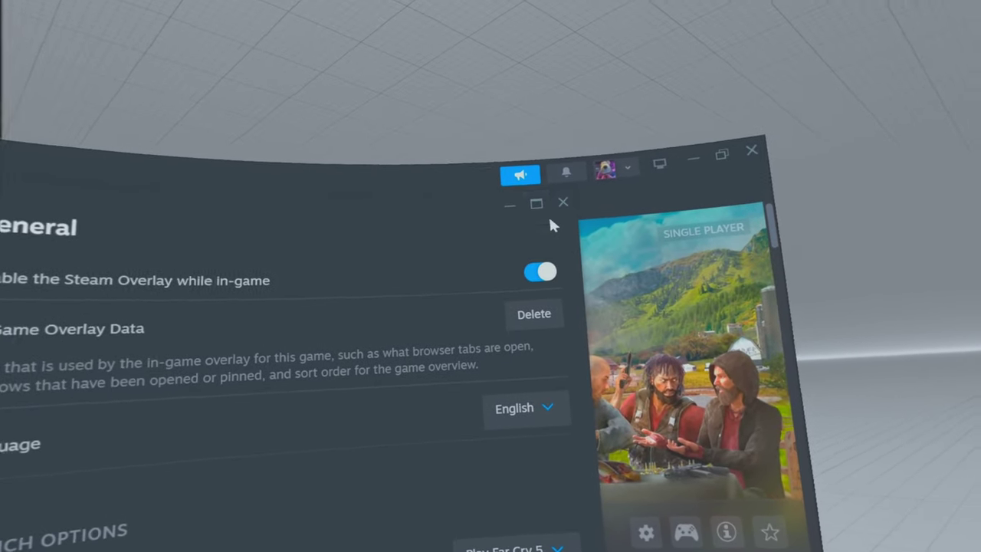
pyautogui.click(540, 192)
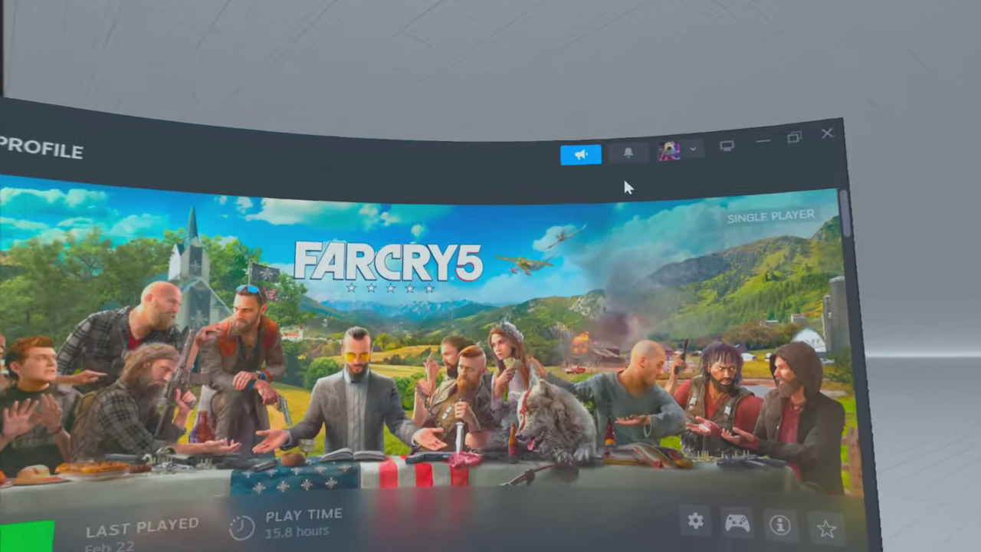